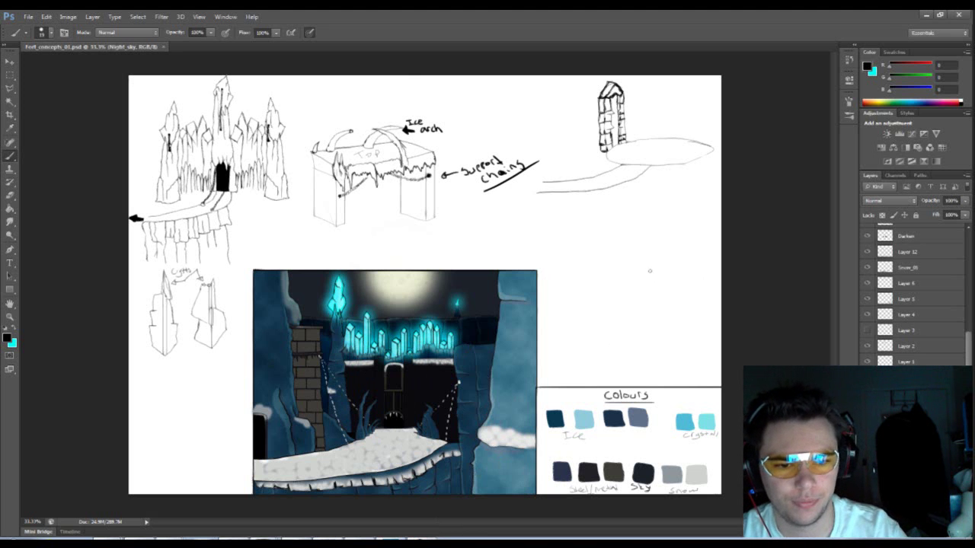
- Zoom the ice-fort night painting in one step from 33.3%
key(ctrl+plus)
key(ctrl+plus)
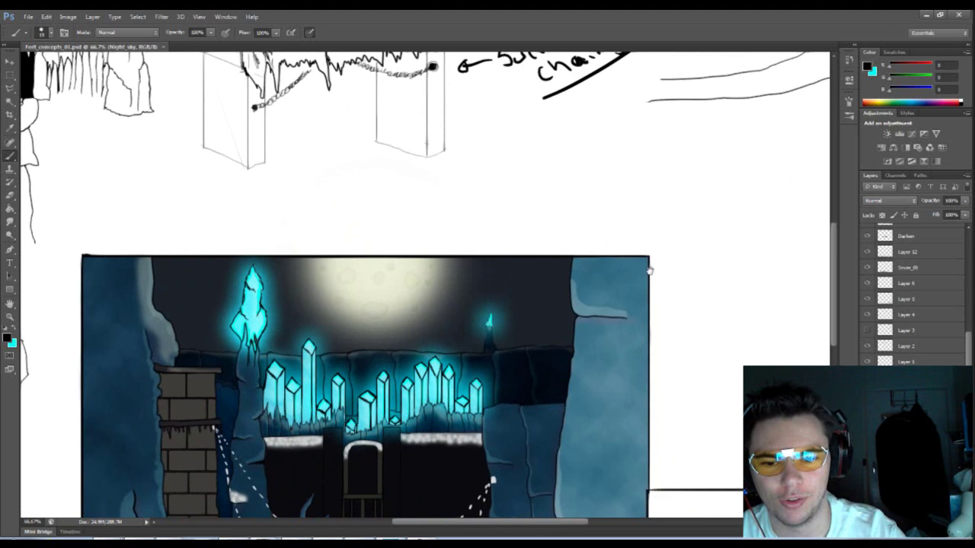
- Finish zooming to 66.7% and pan the night painting up to fill the window
scroll(545, 291, down, 3)
drag(546, 291, 550, 231)
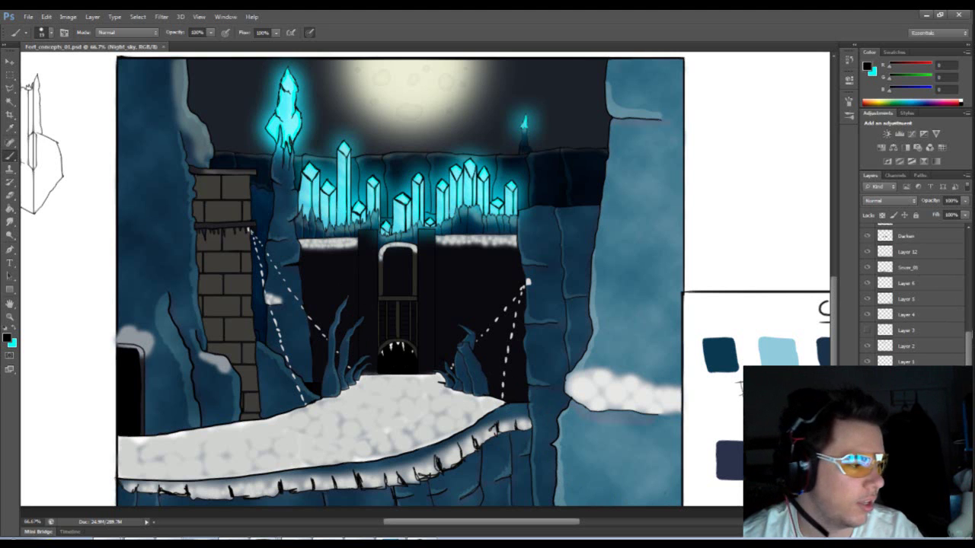
- Scroll the Layers panel up to Layer 7 and hide its black outline line art
drag(969, 343, 968, 291)
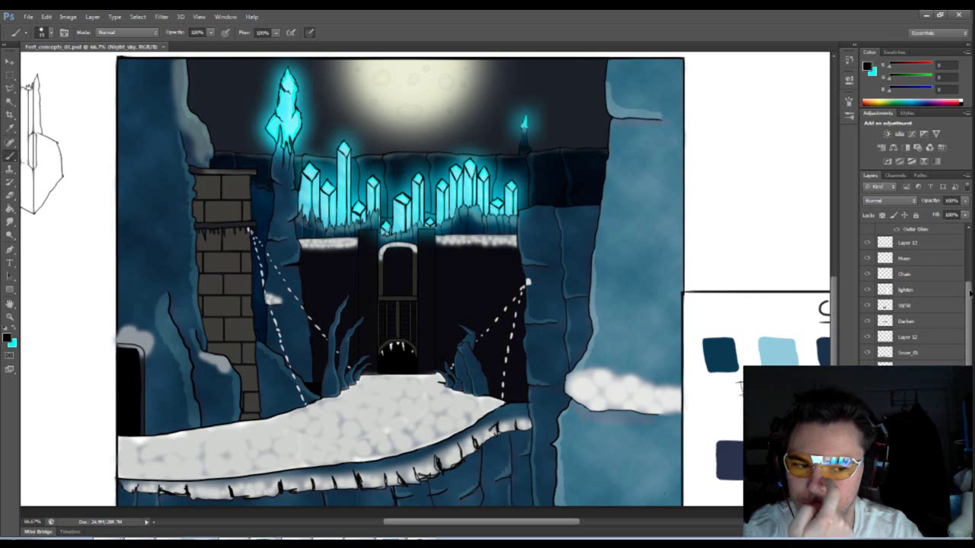
mouse_move(968, 291)
mouse_down()
mouse_move(969, 327)
mouse_move(969, 251)
mouse_up()
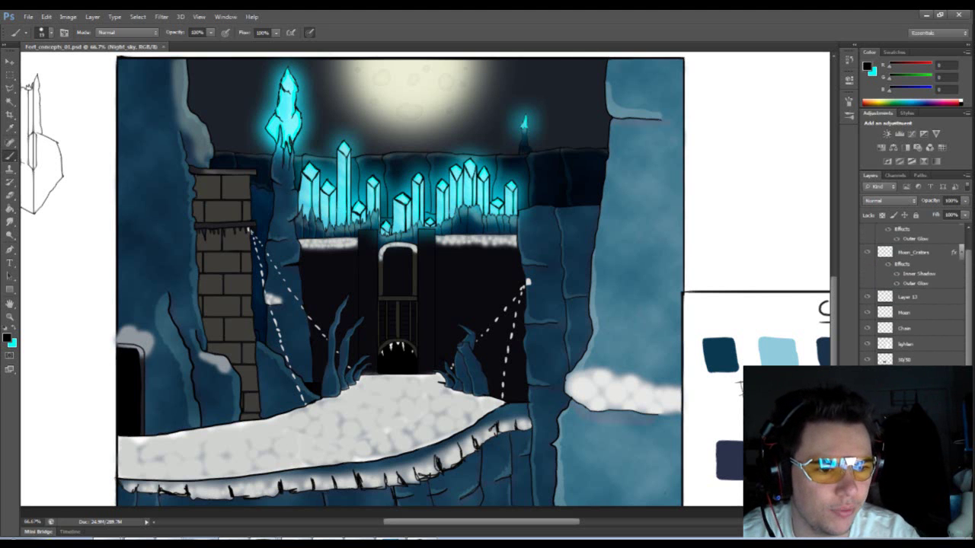
scroll(868, 247, up, 2)
click(867, 232)
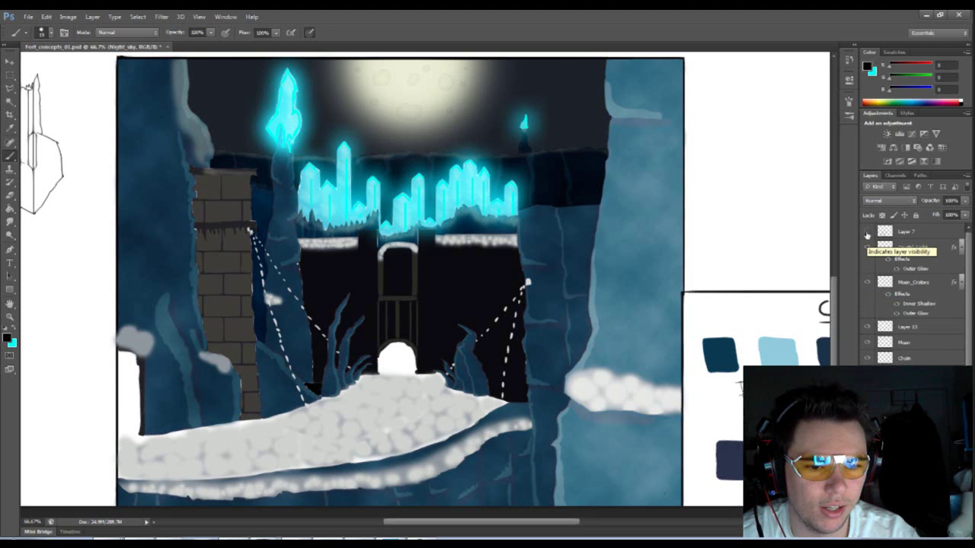
- Show Layer 7's line art again, then step back and forward in history
click(867, 232)
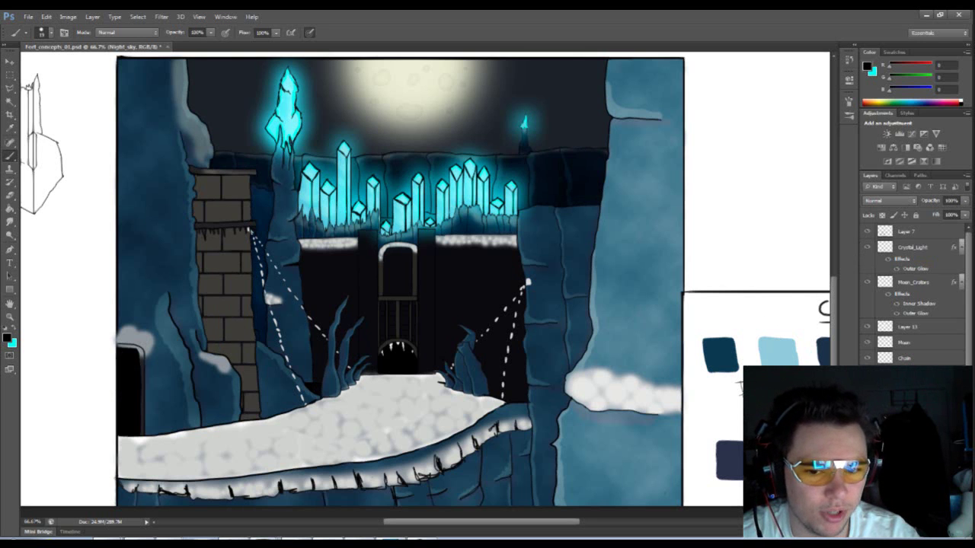
key(ctrl+z)
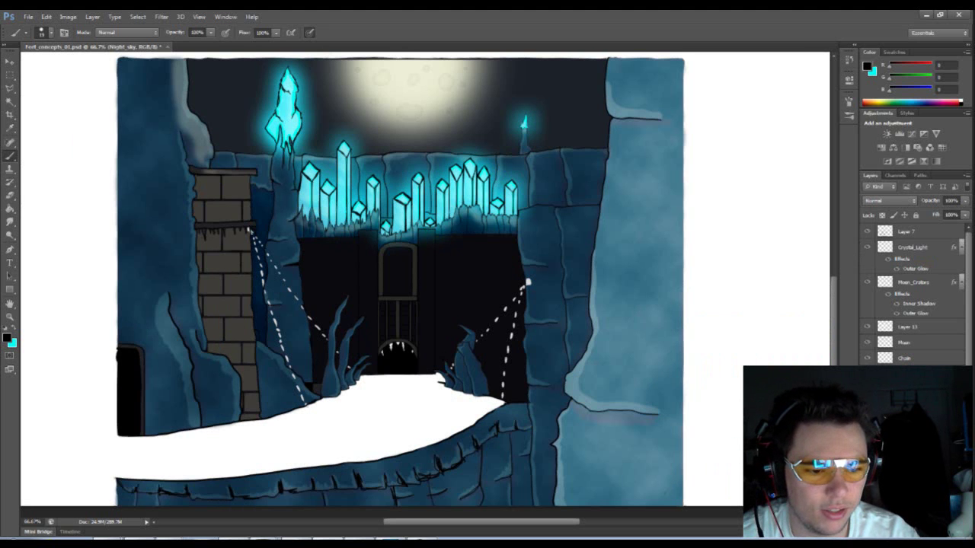
key(ctrl+z)
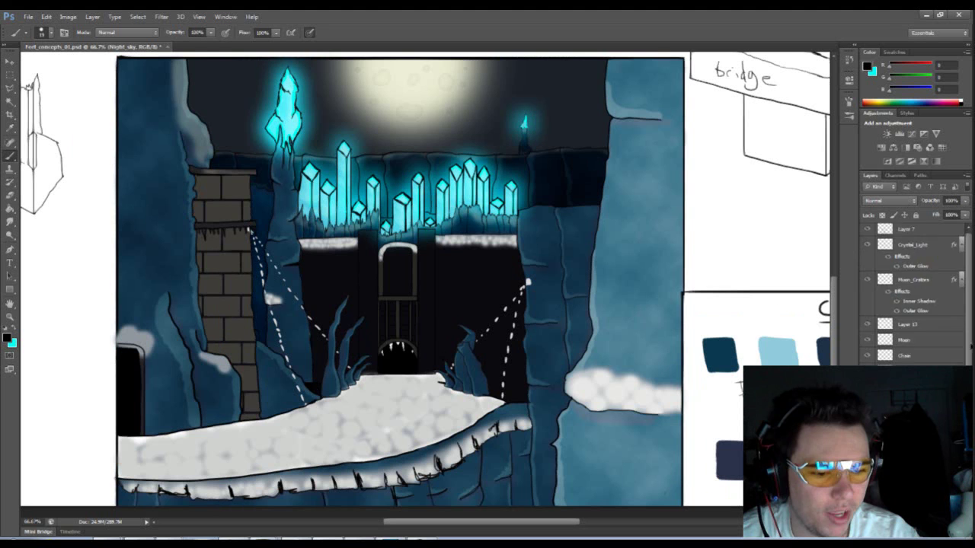
- Compare snow textures by toggling Snow_01, leaving Layer 12's cobbled bridge snow visible
scroll(914, 297, down, 2)
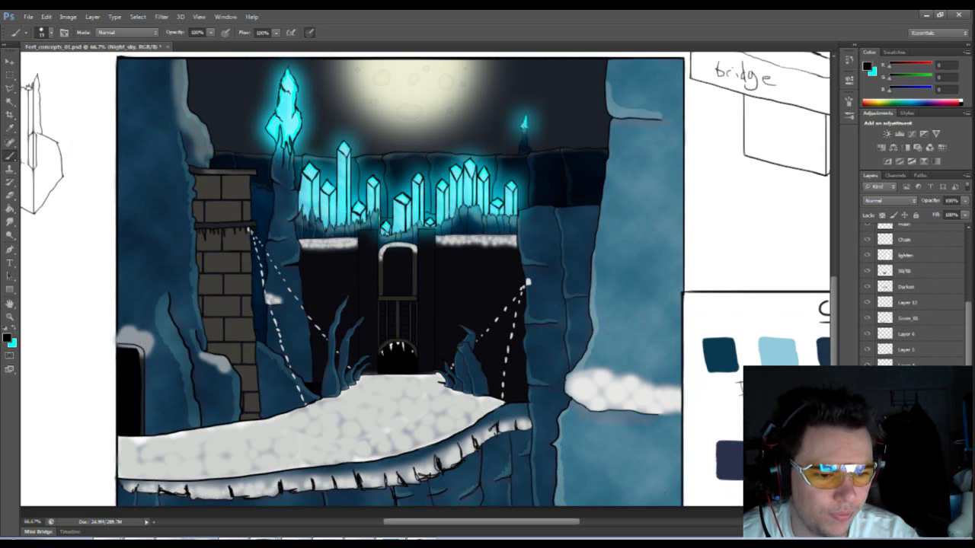
click(867, 318)
click(866, 318)
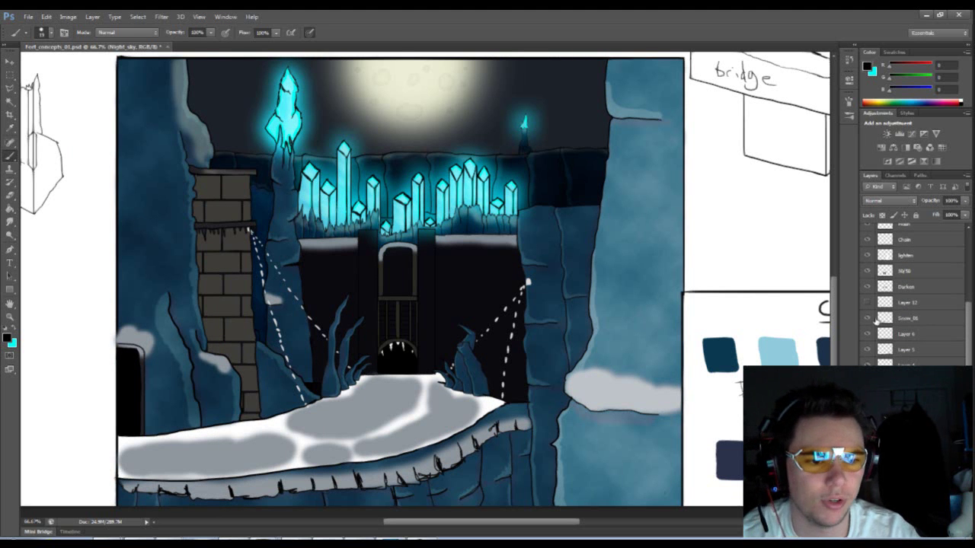
click(867, 304)
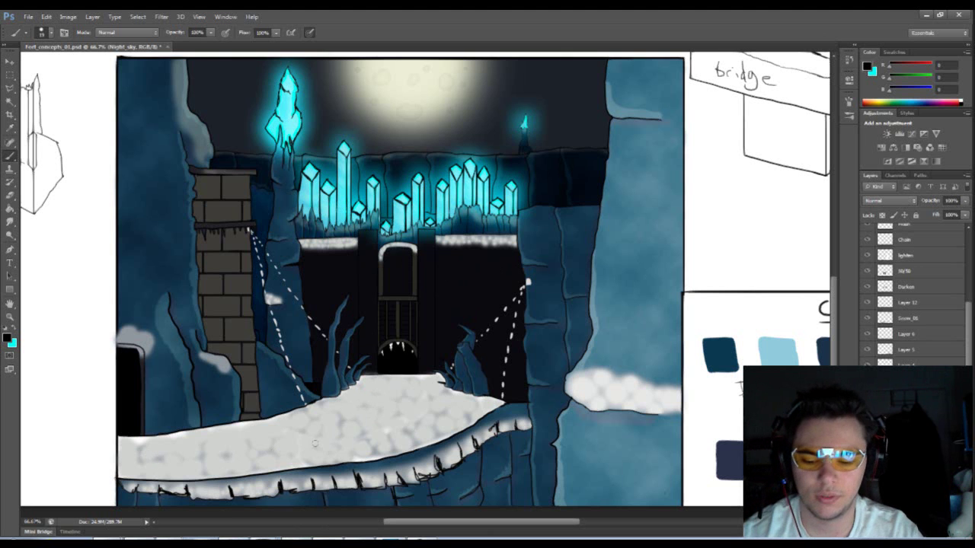
- Save the ice-fort concept sheet and zoom out to 33.3% to see the whole page
key(ctrl+s)
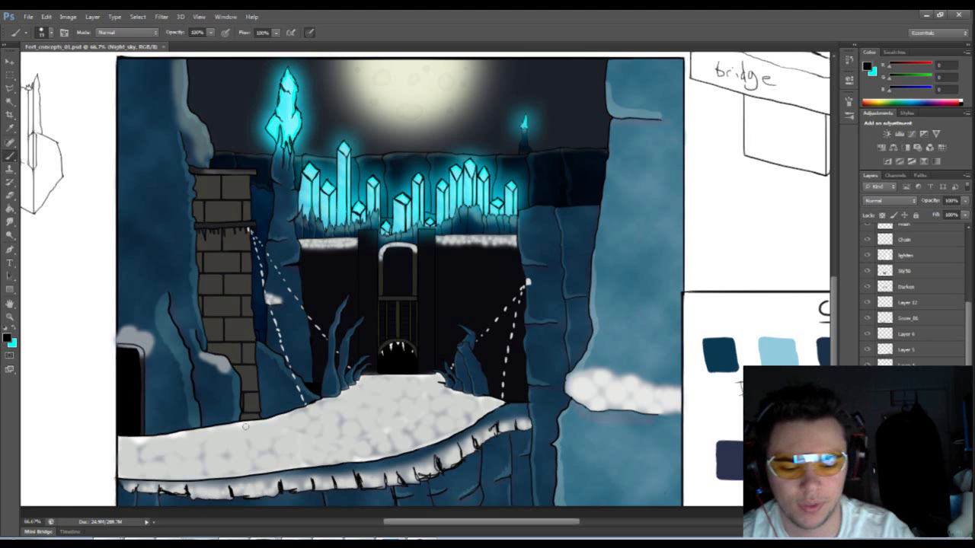
key(ctrl+minus)
key(ctrl+minus)
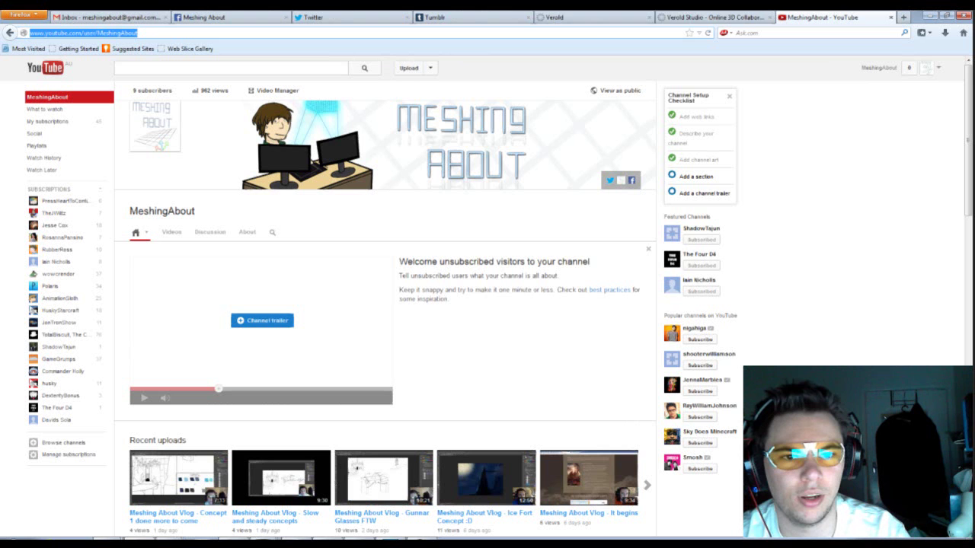
- Go to the Verold Studio profile page and load the Swarm Host project
click(708, 20)
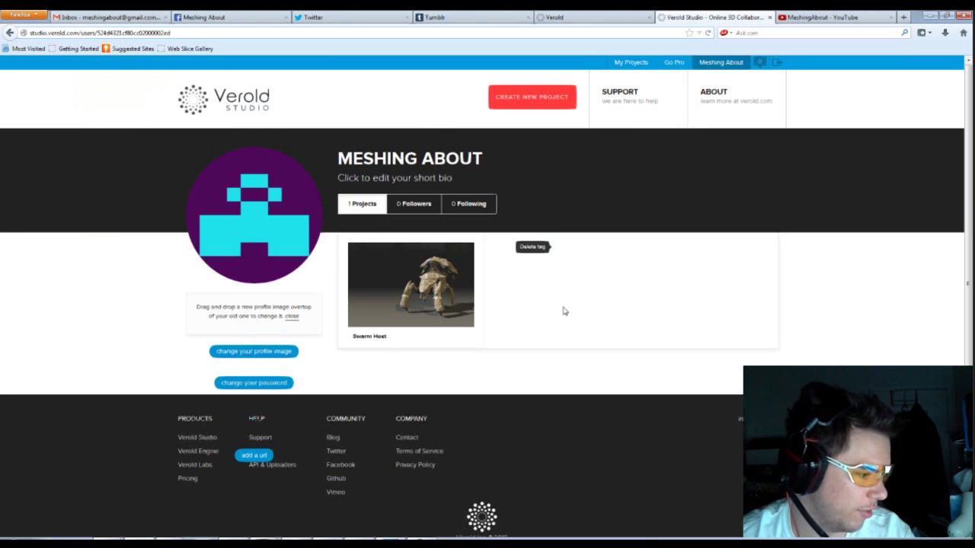
mouse_move(411, 289)
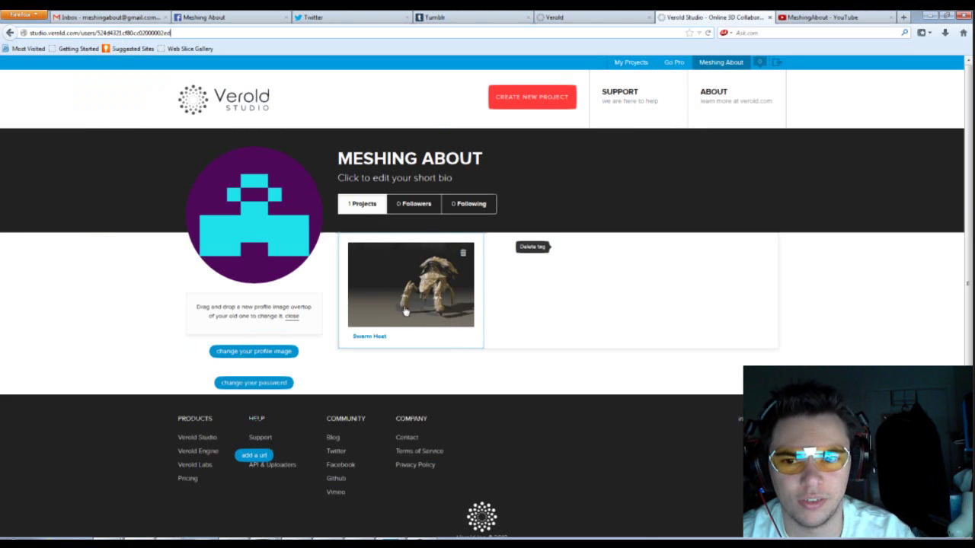
click(401, 314)
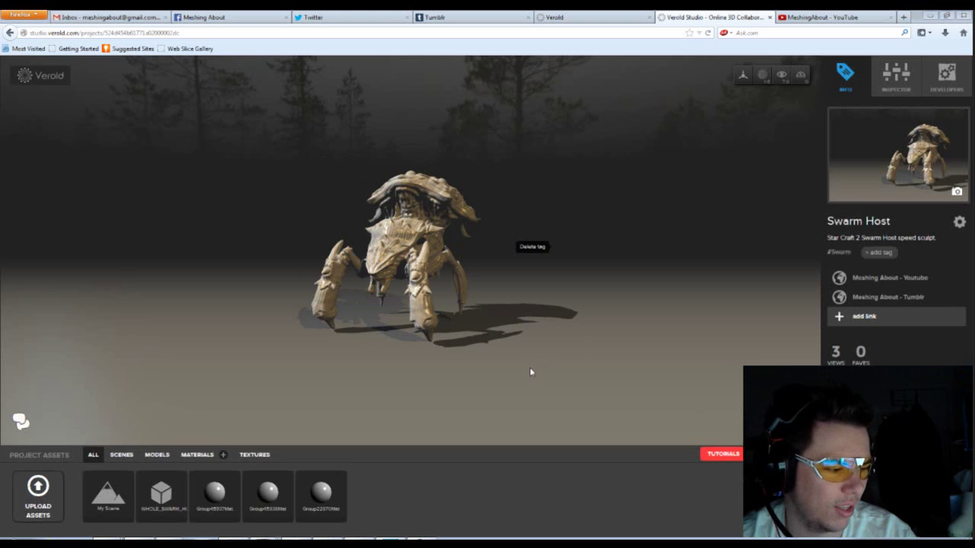
- Orbit and zoom around the Swarm Host to frontal and lit side views
mouse_move(515, 363)
mouse_down()
mouse_move(728, 358)
mouse_move(576, 365)
mouse_move(616, 383)
mouse_move(565, 355)
mouse_move(731, 353)
mouse_move(587, 358)
mouse_up()
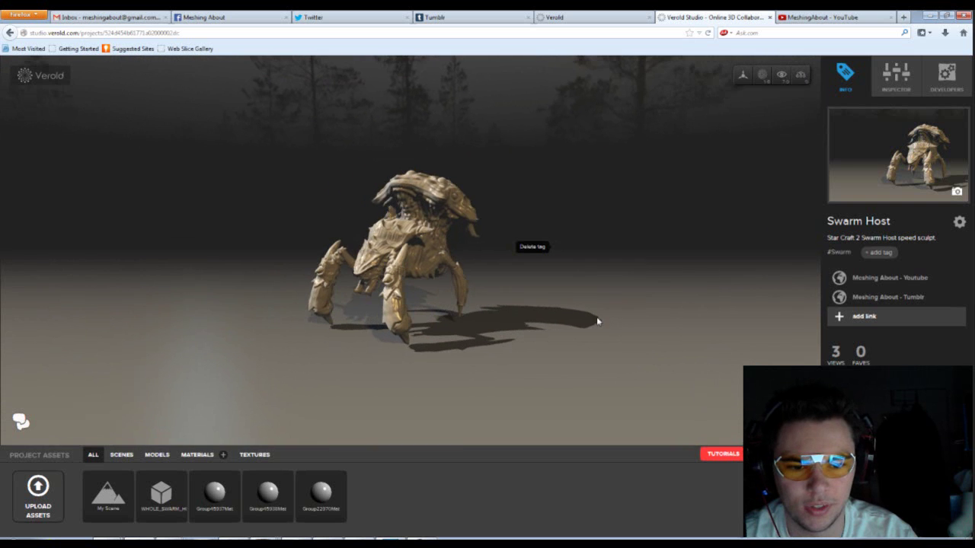
mouse_move(592, 322)
mouse_down()
mouse_move(681, 315)
mouse_move(603, 328)
mouse_move(655, 406)
mouse_move(647, 363)
mouse_move(583, 318)
mouse_move(594, 350)
mouse_move(612, 333)
mouse_move(566, 344)
mouse_up()
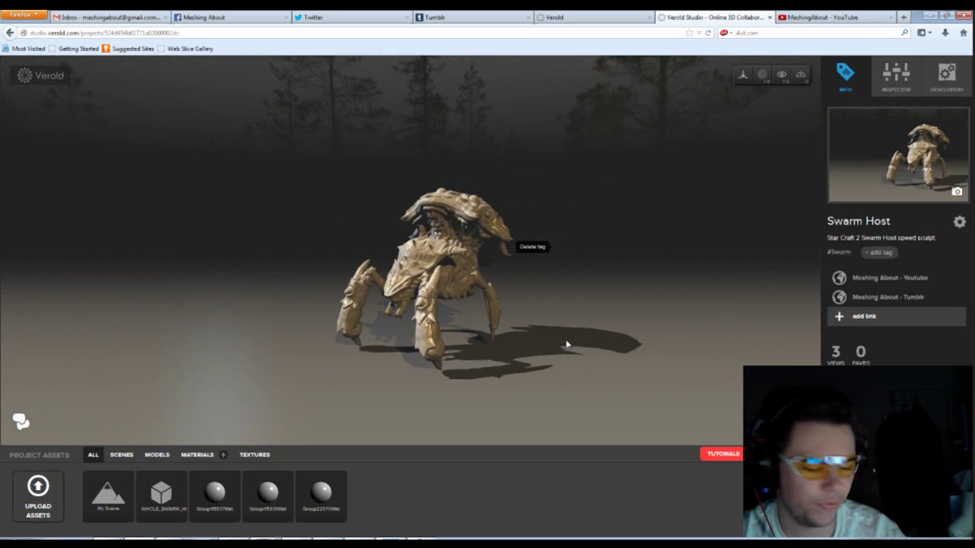
scroll(566, 343, up, 2)
scroll(605, 315, up, 3)
scroll(646, 318, up, 3)
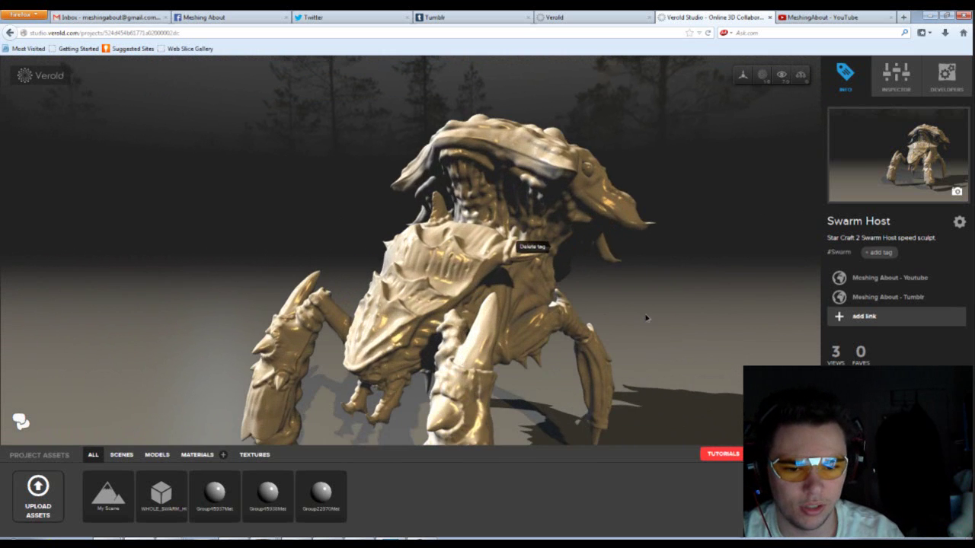
mouse_move(645, 318)
mouse_down()
mouse_move(611, 342)
mouse_move(662, 337)
mouse_move(649, 318)
mouse_move(574, 290)
mouse_move(505, 300)
mouse_move(446, 267)
mouse_move(152, 272)
mouse_move(33, 308)
mouse_up()
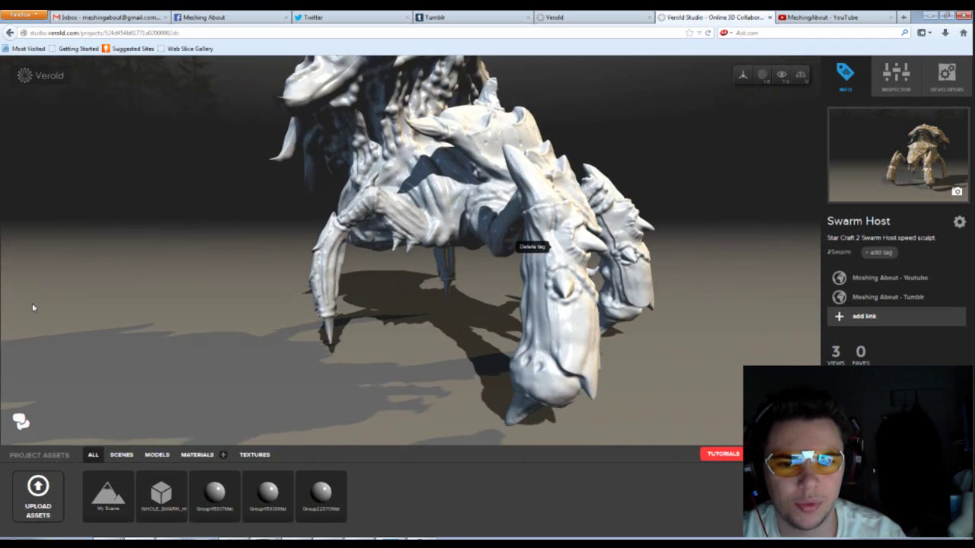
drag(675, 185, 520, 180)
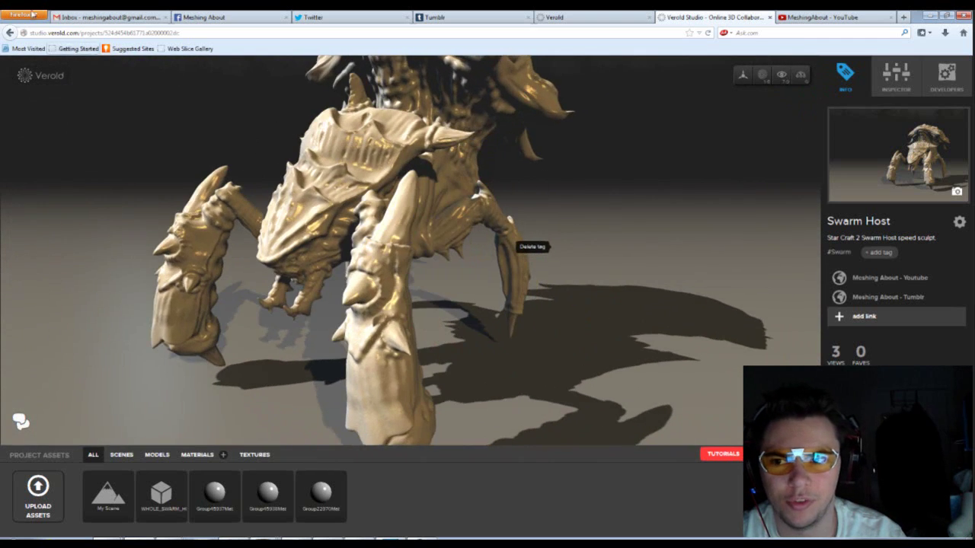
scroll(538, 247, down, 3)
- Move in close on the Swarm Host's head, then pull back to a full side view
drag(645, 256, 581, 211)
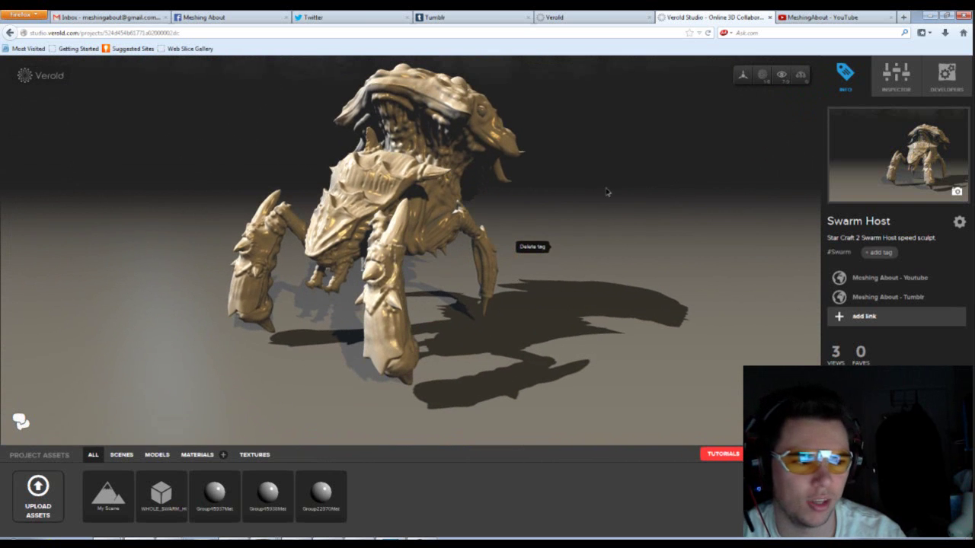
mouse_move(616, 183)
mouse_down()
mouse_move(609, 211)
mouse_move(617, 201)
mouse_up()
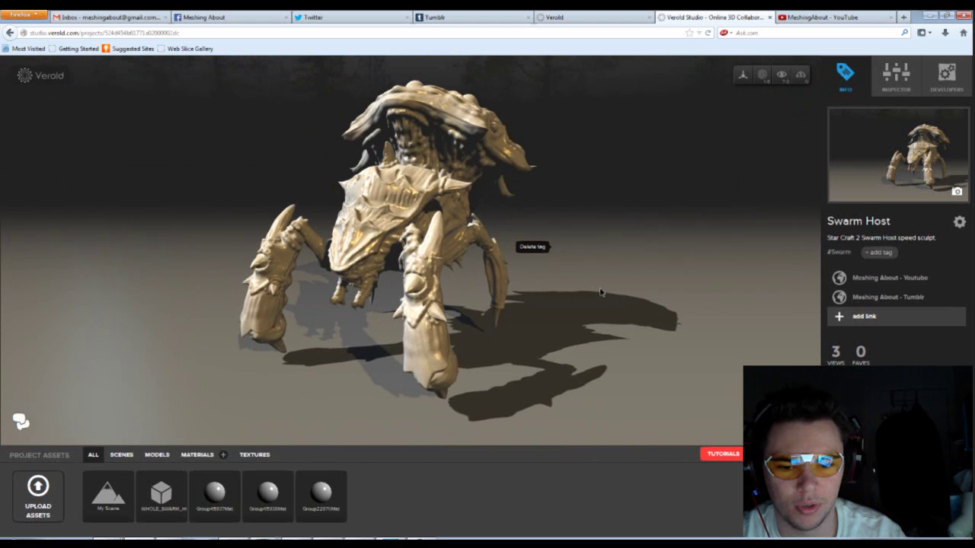
mouse_move(587, 292)
mouse_down()
mouse_move(570, 356)
mouse_move(582, 331)
mouse_up()
scroll(570, 357, up, 3)
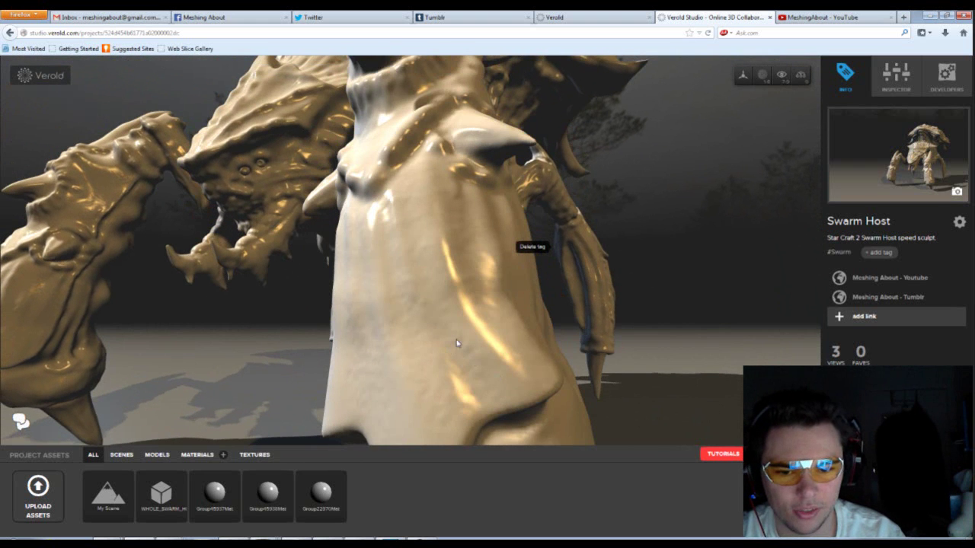
scroll(712, 261, down, 3)
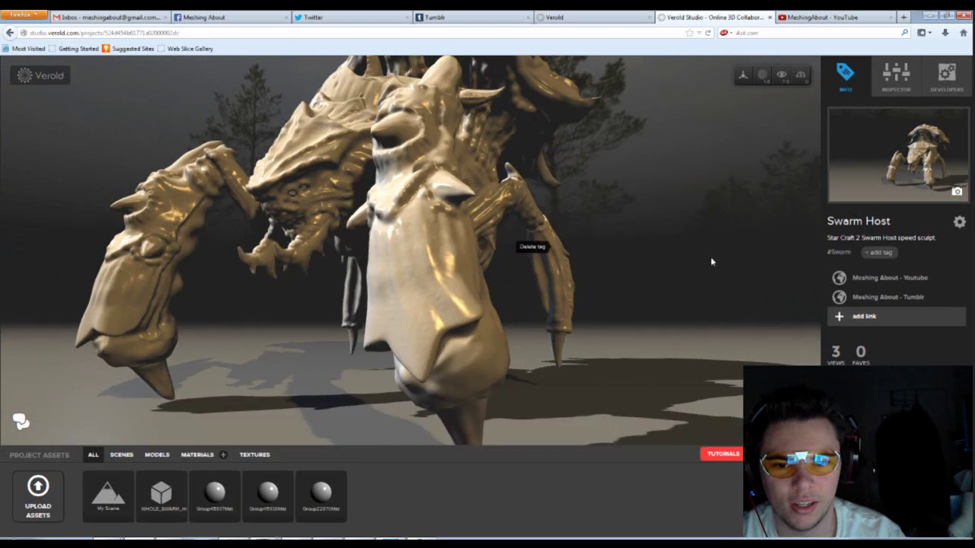
mouse_move(712, 261)
mouse_down()
mouse_move(579, 268)
mouse_move(339, 361)
mouse_move(581, 322)
mouse_up()
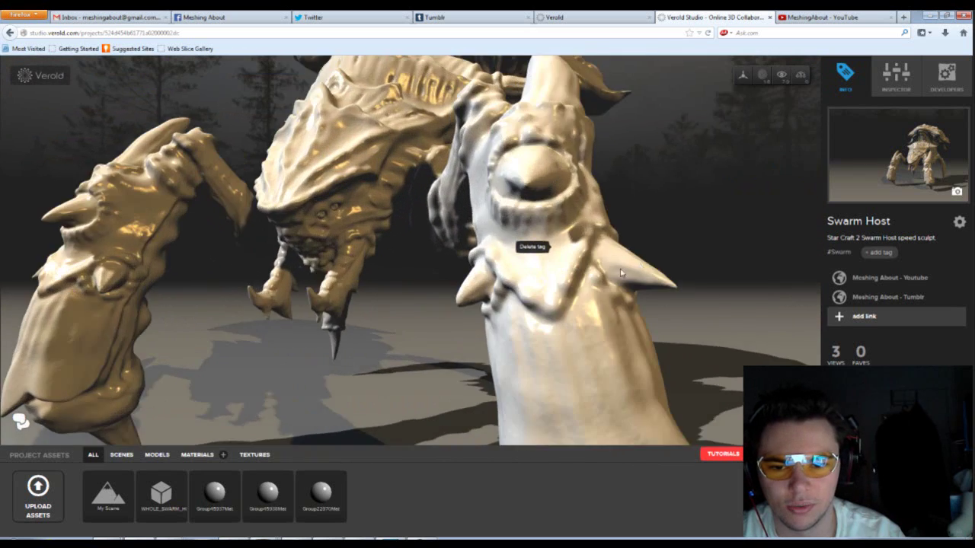
drag(581, 323, 226, 183)
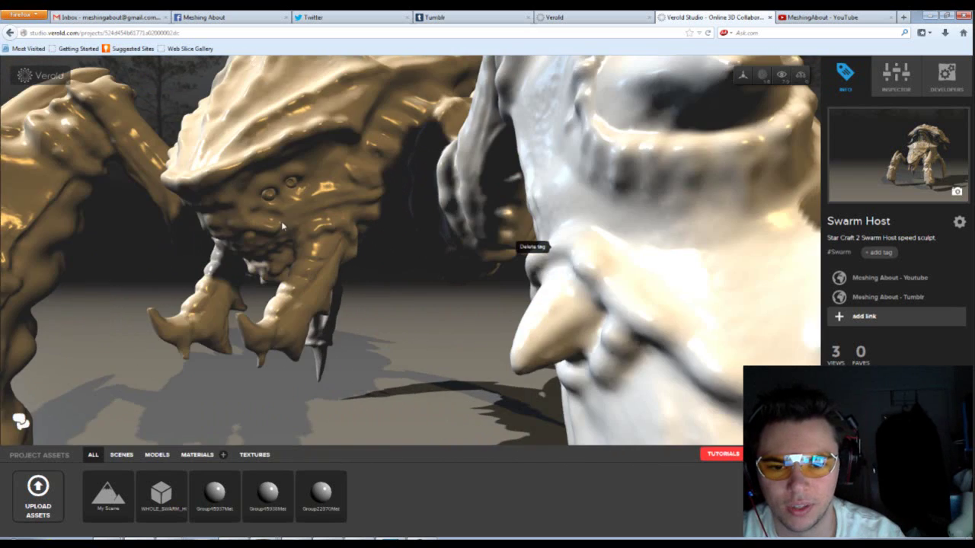
mouse_move(282, 226)
mouse_down()
mouse_move(579, 254)
mouse_move(588, 278)
mouse_up()
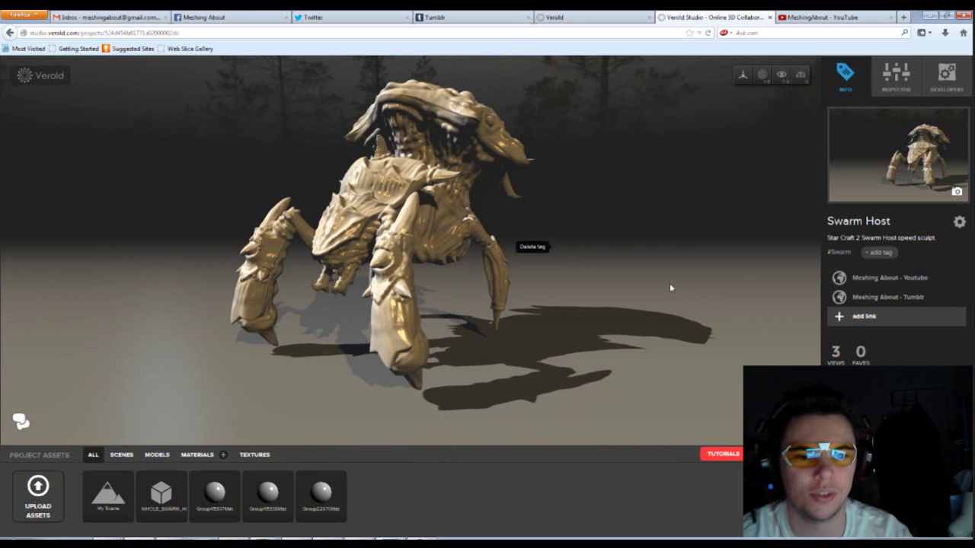
- Orbit the Swarm Host through front, rear three-quarter and angled side views
drag(668, 288, 634, 288)
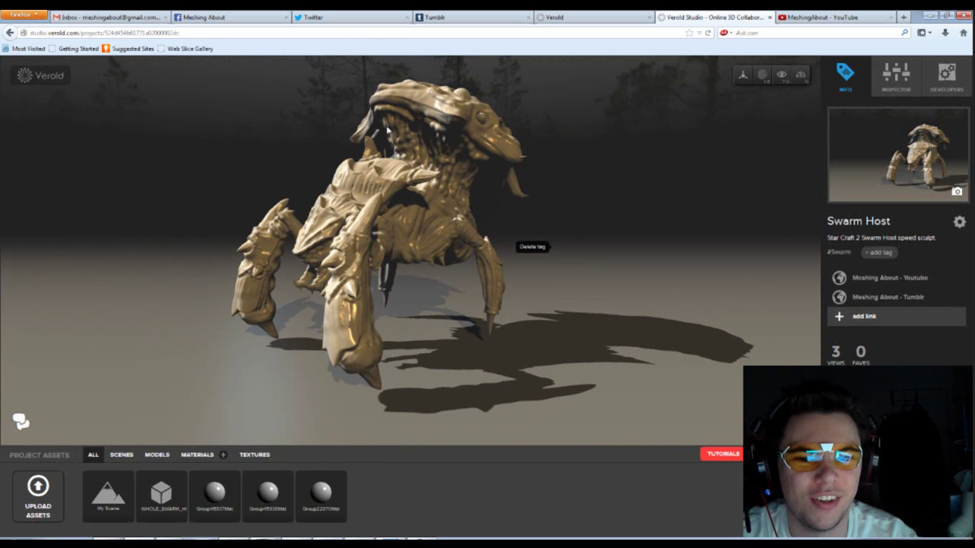
mouse_move(666, 326)
mouse_down()
mouse_move(564, 332)
mouse_move(633, 322)
mouse_move(538, 326)
mouse_move(658, 320)
mouse_move(542, 320)
mouse_up()
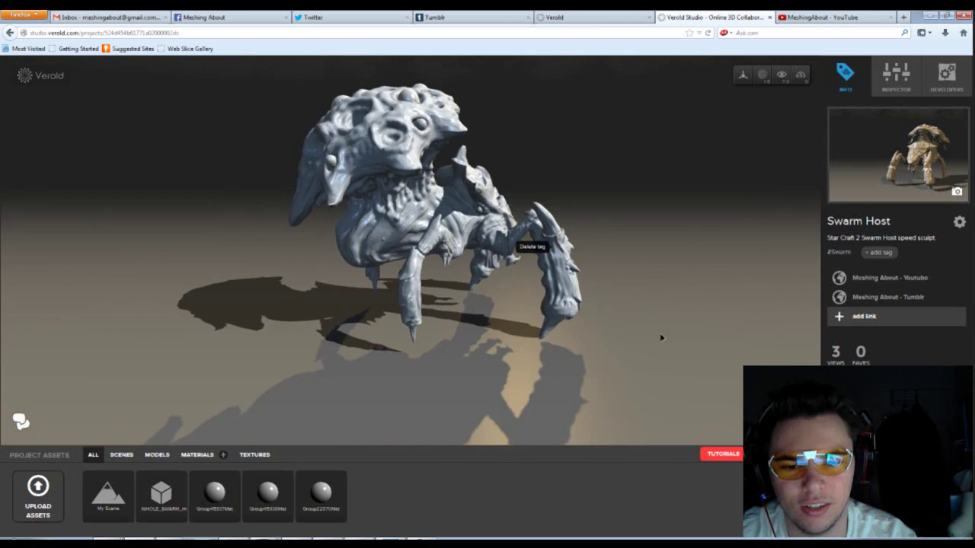
drag(661, 337, 515, 330)
mouse_move(663, 333)
mouse_down()
mouse_move(548, 328)
mouse_move(772, 307)
mouse_move(720, 427)
mouse_move(653, 422)
mouse_move(594, 442)
mouse_move(476, 373)
mouse_move(468, 327)
mouse_move(591, 335)
mouse_move(737, 321)
mouse_move(757, 298)
mouse_move(564, 301)
mouse_move(546, 279)
mouse_move(708, 286)
mouse_move(675, 305)
mouse_move(718, 300)
mouse_up()
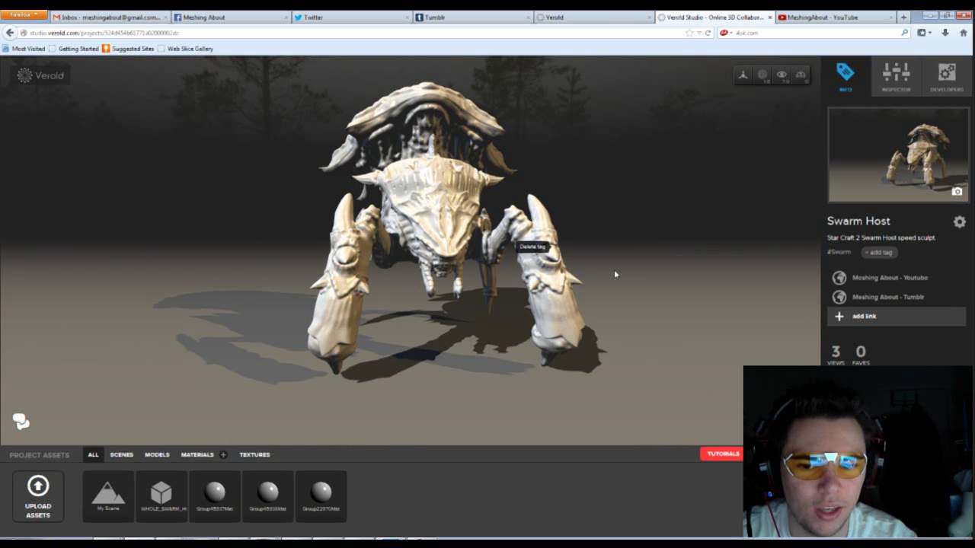
mouse_move(631, 254)
mouse_down()
mouse_move(698, 284)
mouse_move(709, 311)
mouse_move(740, 296)
mouse_move(518, 289)
mouse_move(460, 255)
mouse_up()
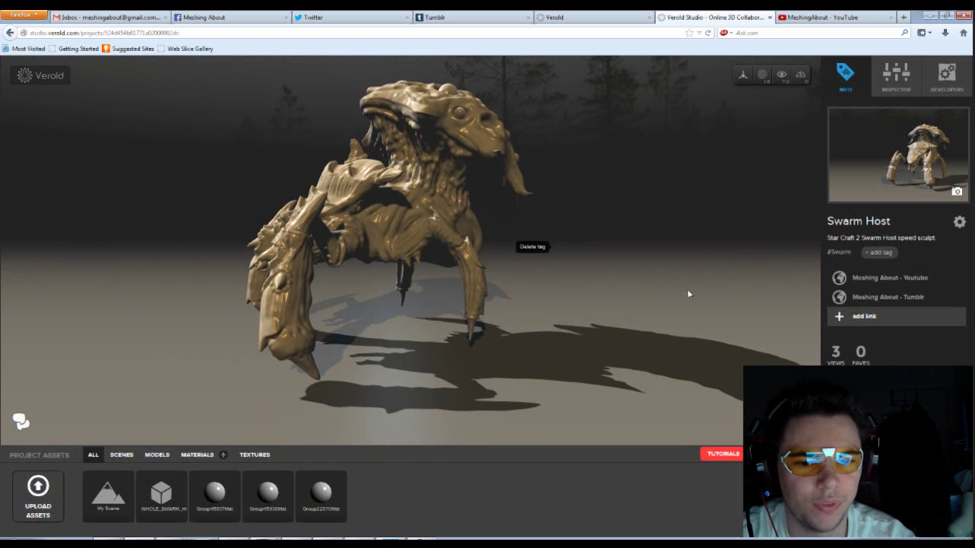
drag(687, 294, 625, 303)
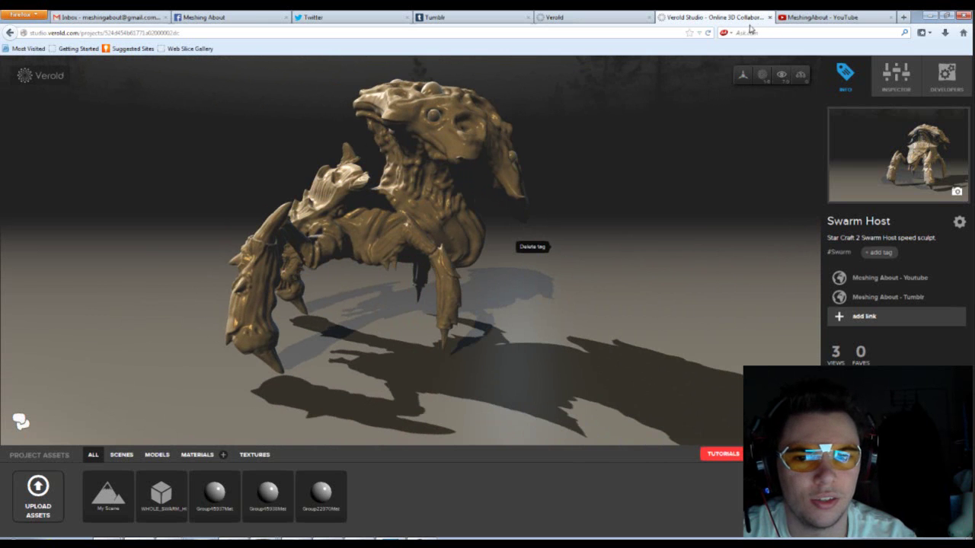
- On the Tumblr dashboard, follow the Verold post's 'here' link to the Environment Work project
click(457, 19)
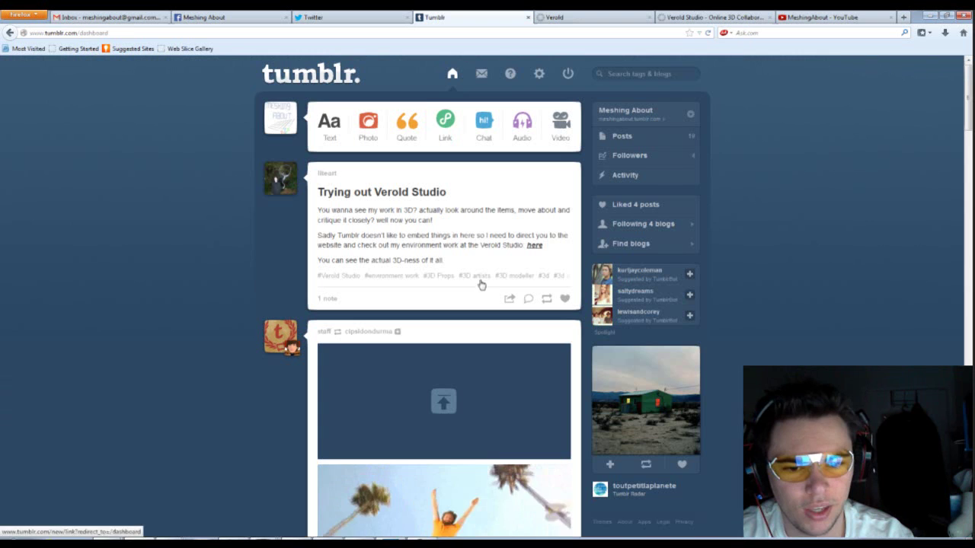
drag(529, 257, 535, 245)
click(535, 245)
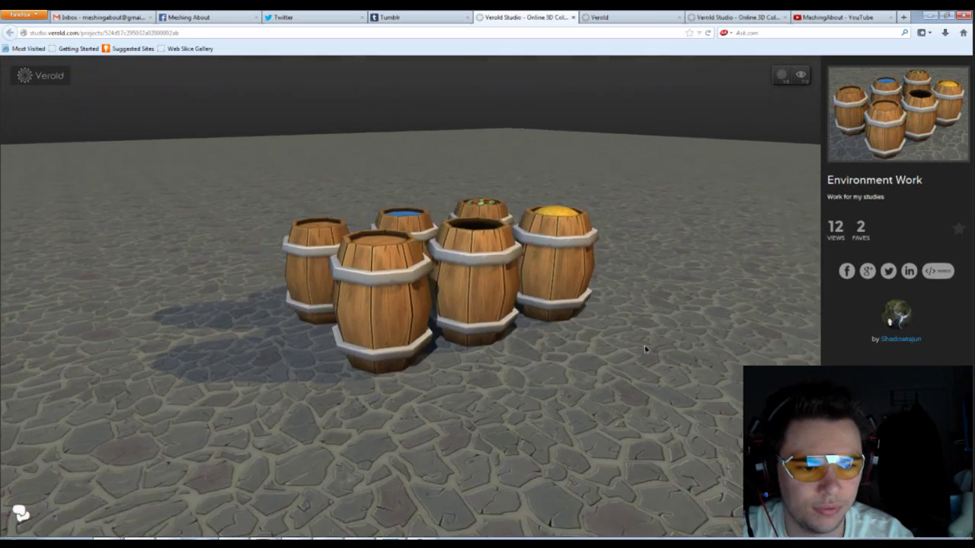
- Orbit and zoom around the six barrels, from a top-down view to a lower side view
drag(670, 349, 598, 411)
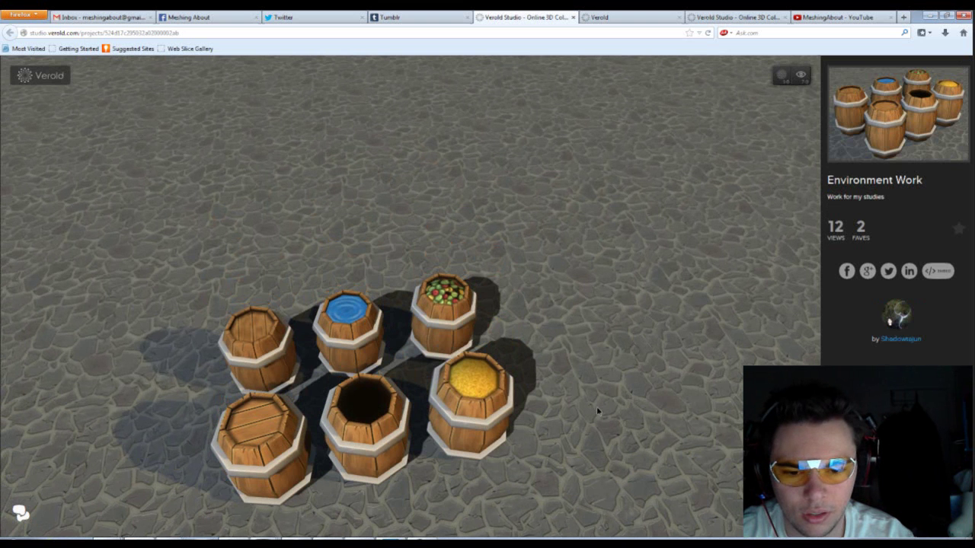
mouse_move(597, 412)
mouse_down()
mouse_move(631, 405)
mouse_move(588, 333)
mouse_move(631, 365)
mouse_move(641, 348)
mouse_move(327, 300)
mouse_move(450, 298)
mouse_up()
scroll(642, 342, down, 3)
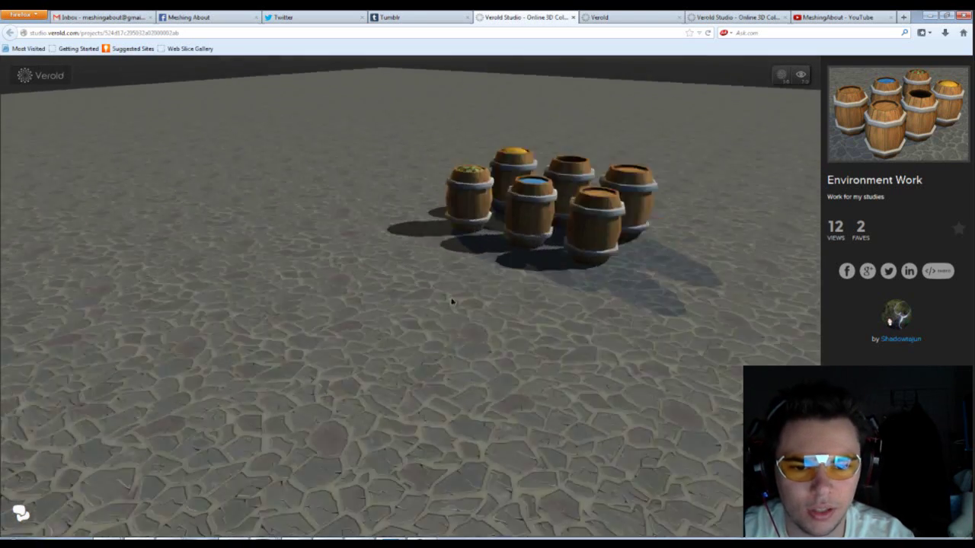
scroll(396, 293, up, 3)
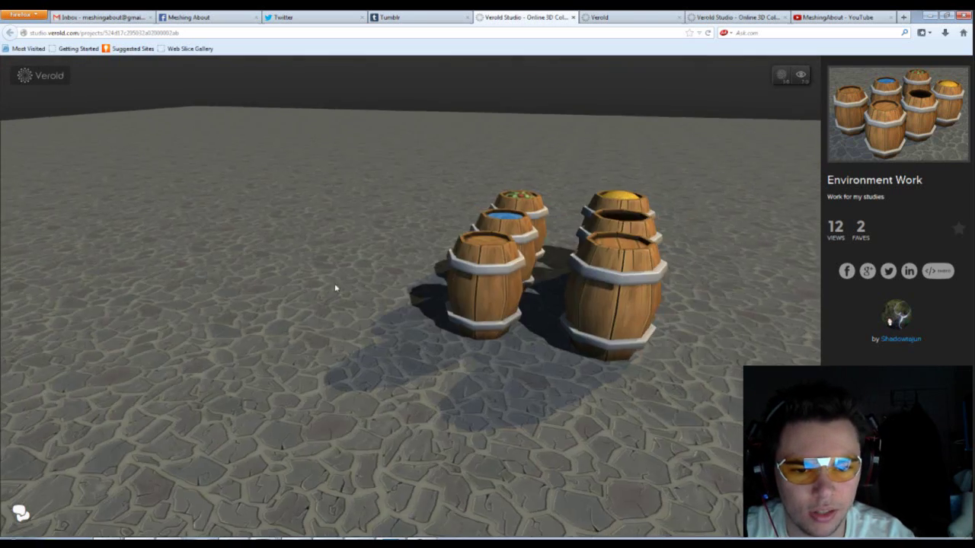
mouse_move(358, 313)
mouse_down()
mouse_move(345, 312)
mouse_move(375, 314)
mouse_up()
drag(605, 334, 548, 275)
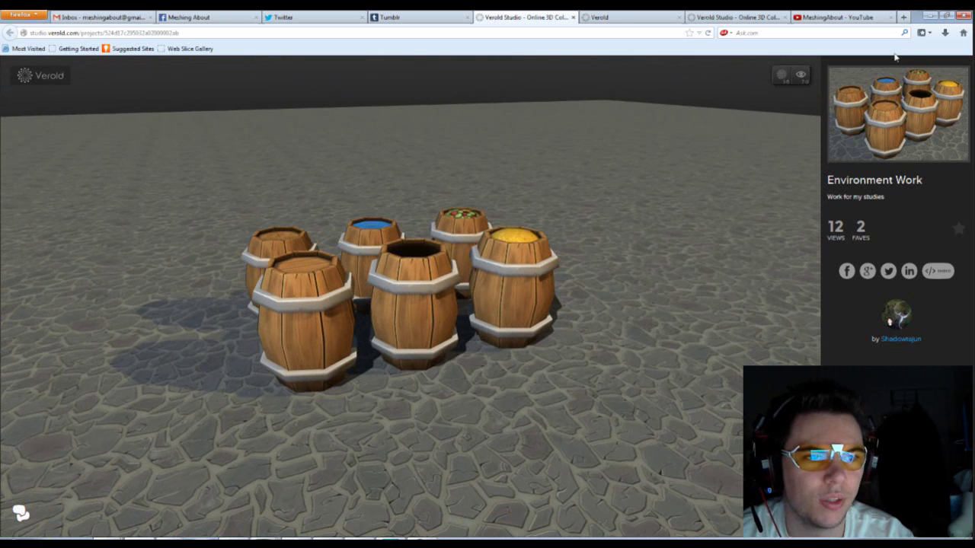
click(929, 16)
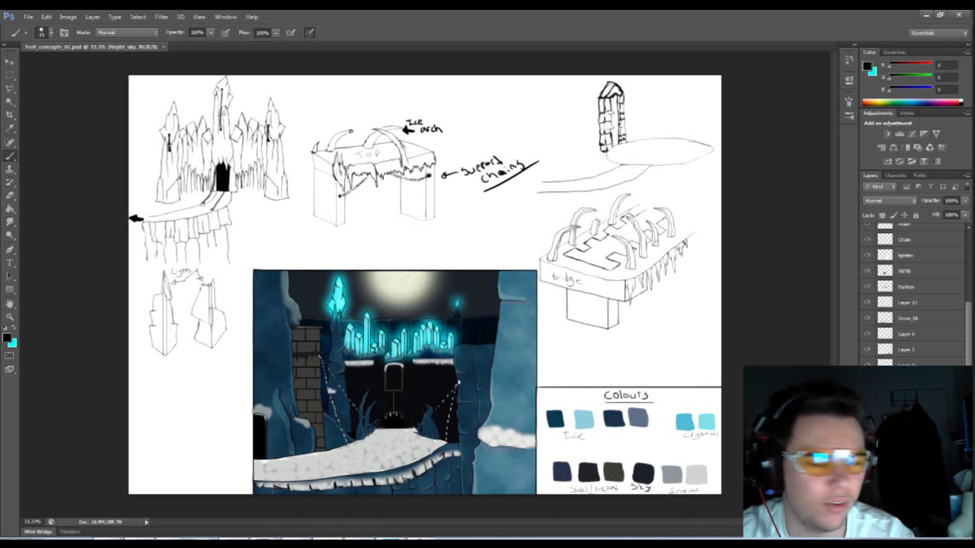